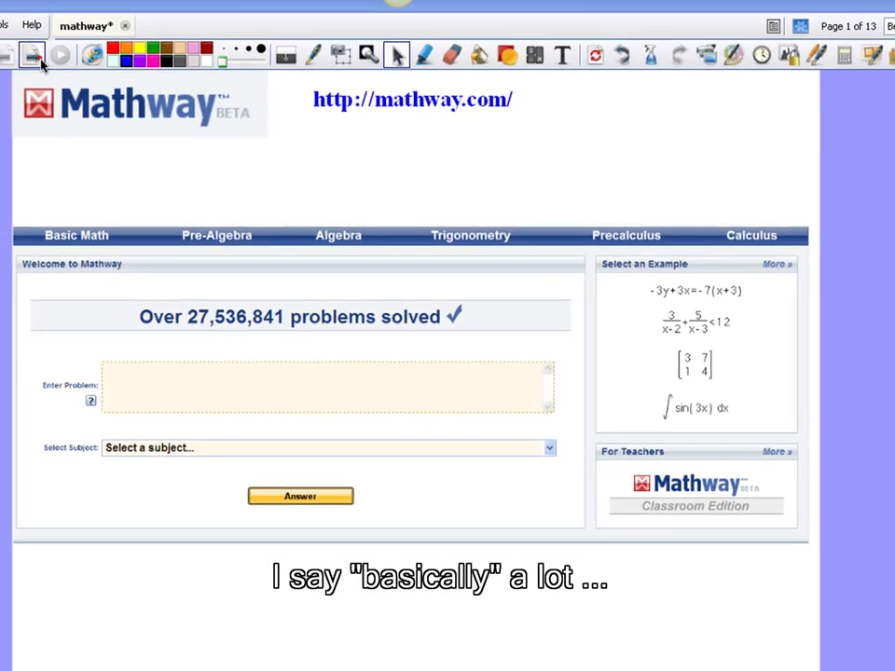
- Page forward through the Mathway sign-up slides to the email and password form
{"action": "left_click", "coordinate": [37, 28]}
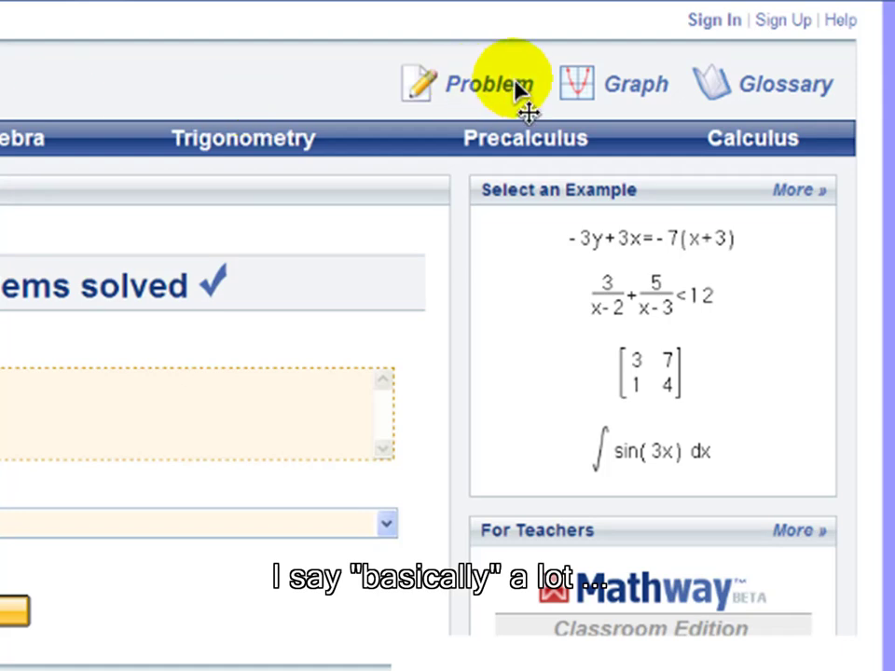
{"action": "left_click", "coordinate": [691, 36]}
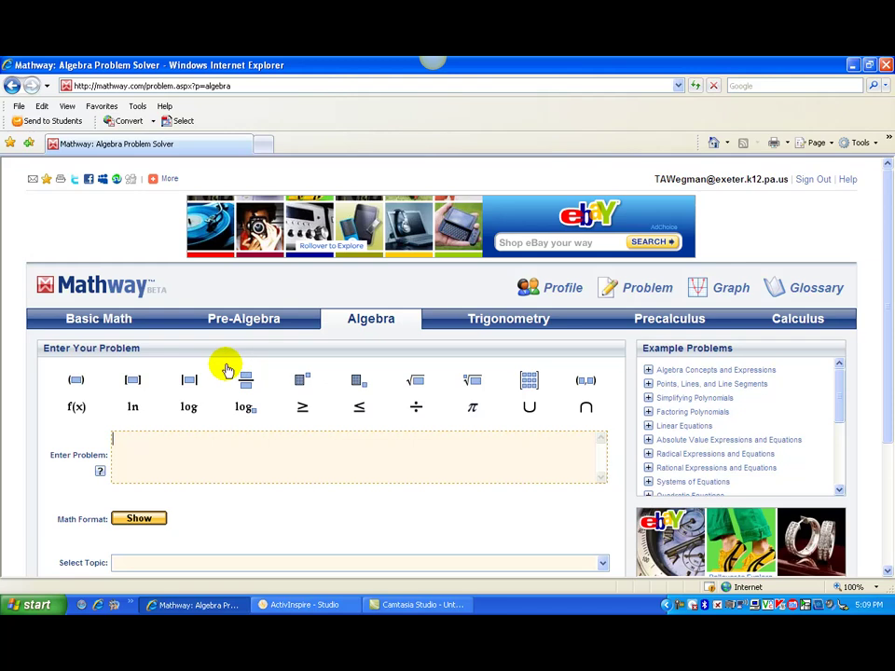
- Focus the empty Enter Problem box and scroll Example Problems to reveal Quadratic Equations
{"action": "left_click", "coordinate": [156, 438]}
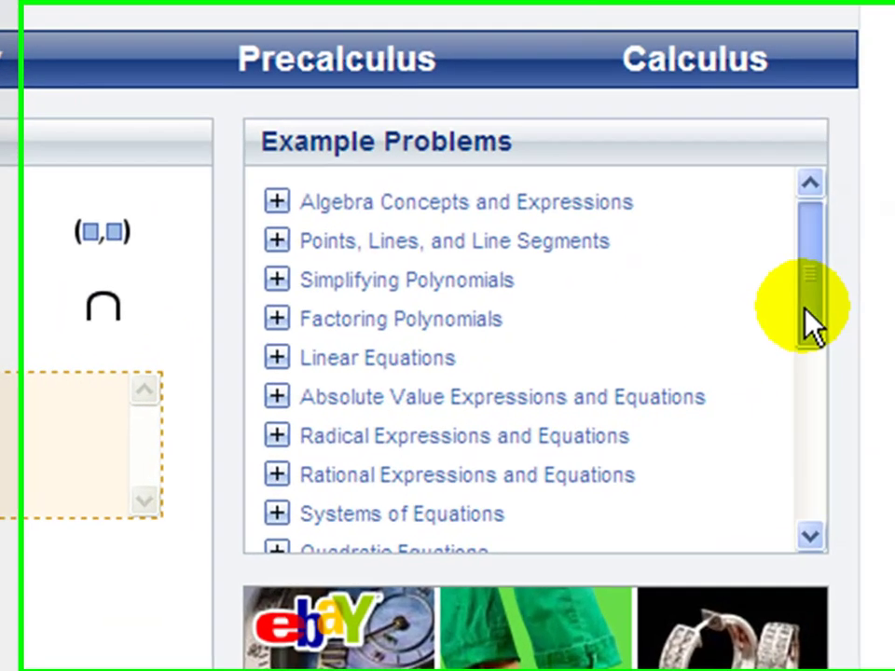
{"action": "mouse_move", "coordinate": [790, 305]}
{"action": "left_mouse_down"}
{"action": "mouse_move", "coordinate": [804, 504]}
{"action": "mouse_move", "coordinate": [805, 250]}
{"action": "left_mouse_up"}
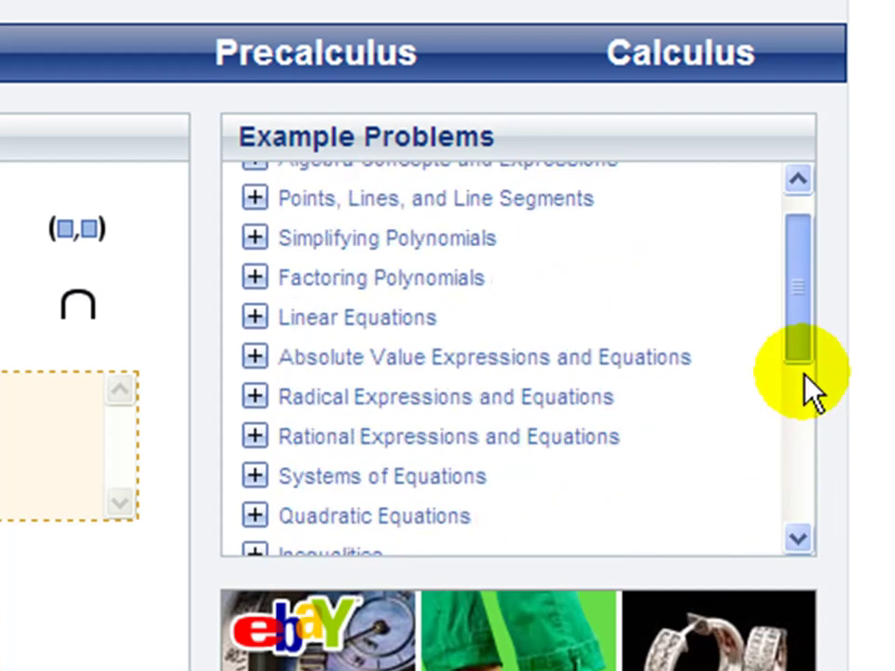